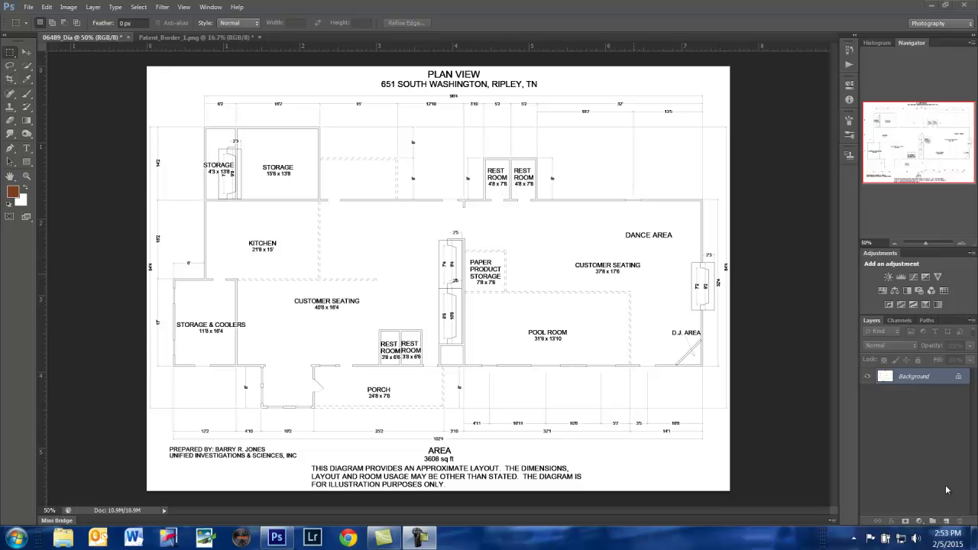
# Step: Copy the entire floor plan image from 06489_Dia and paste it as a new layer into Patent_Border_1.png
pyautogui.click(683, 240)
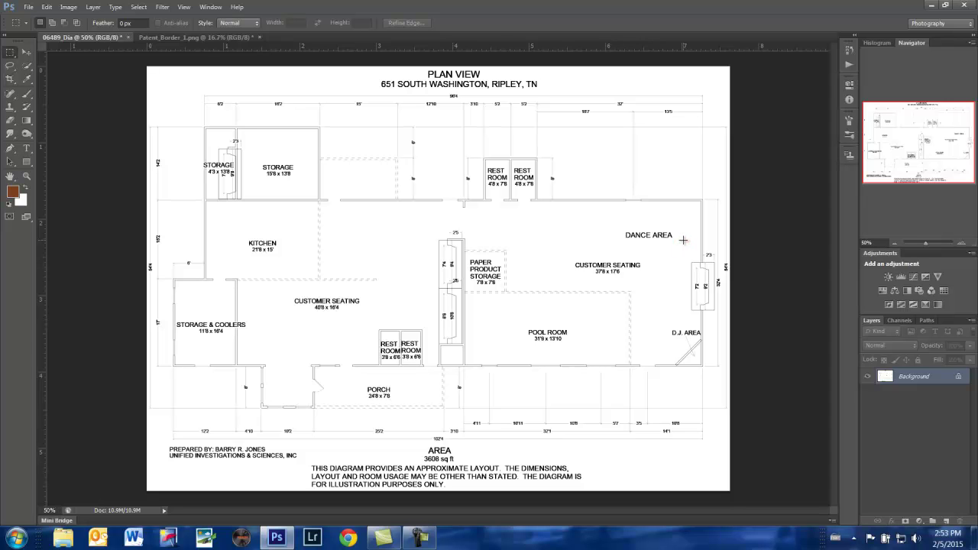
pyautogui.hotkey('ctrl', 'a')
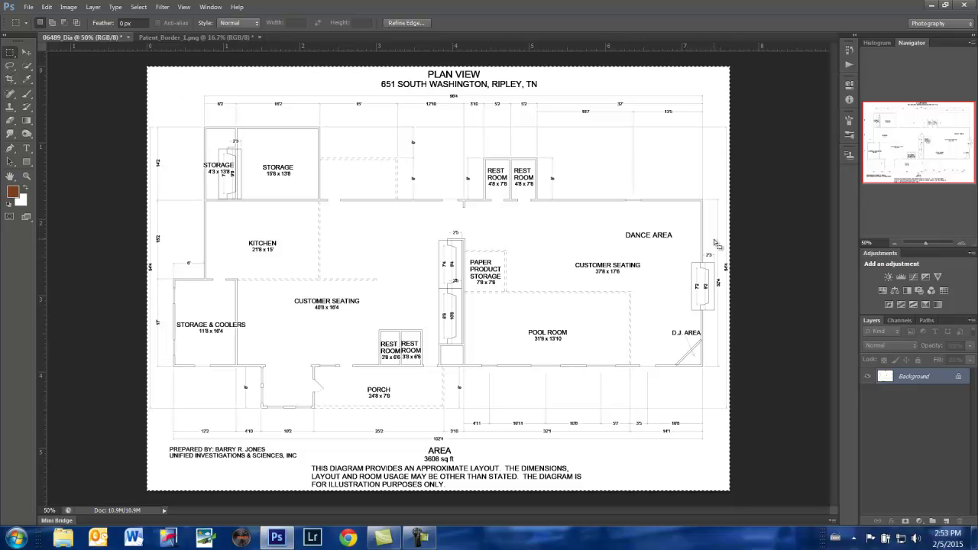
pyautogui.click(175, 38)
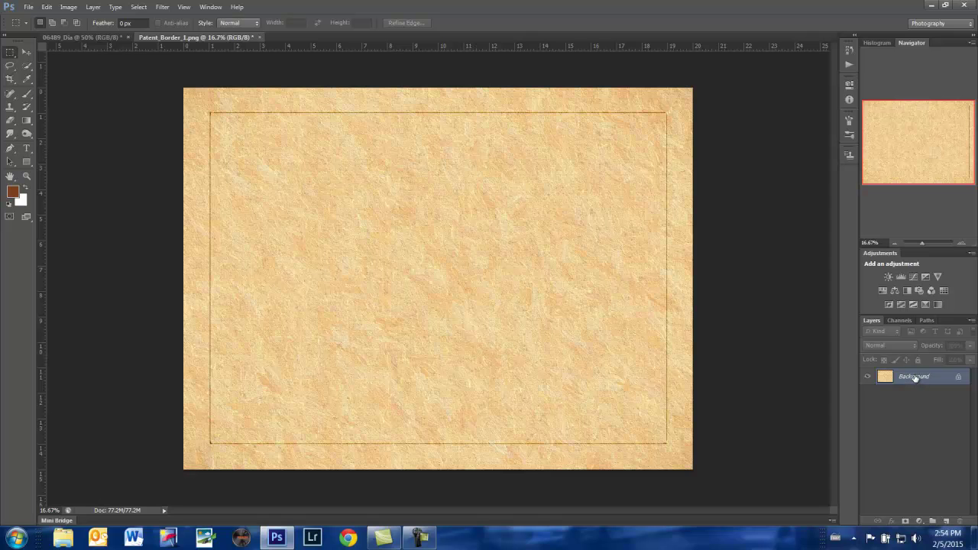
pyautogui.moveTo(914, 376); pyautogui.dragTo(915, 376)
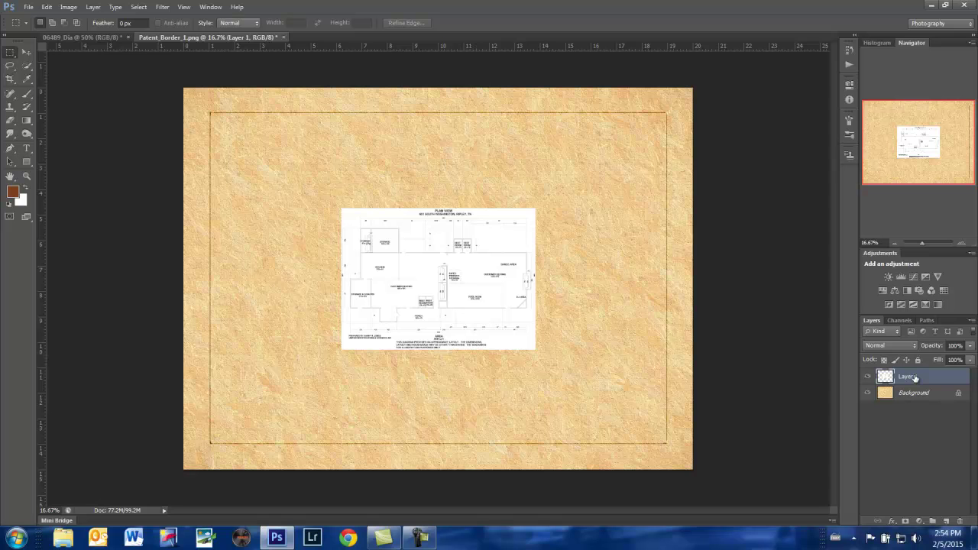
# Step: Scale the pasted floor plan proportionally to about 235% so that it fills the border frame
pyautogui.hotkey('ctrl', 't')
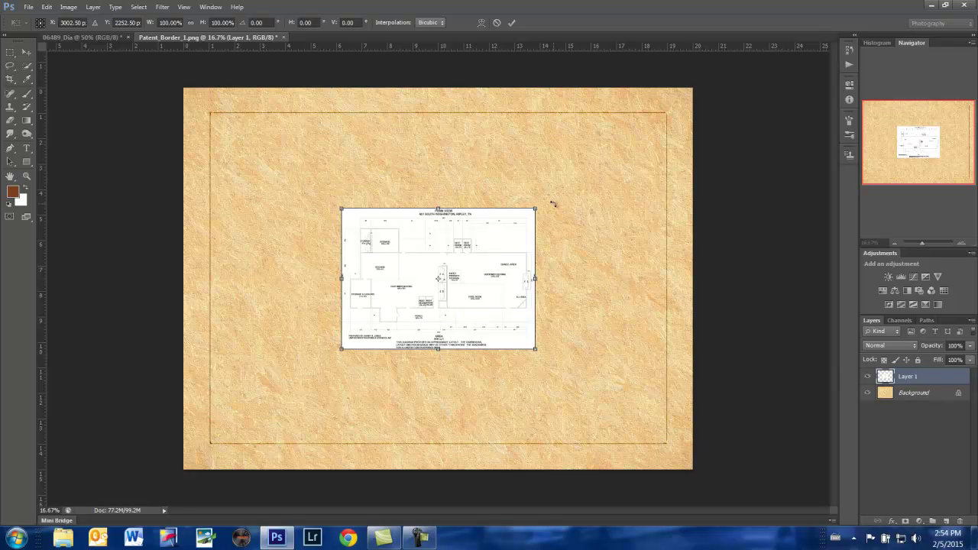
pyautogui.moveTo(534, 209); pyautogui.dragTo(678, 135)
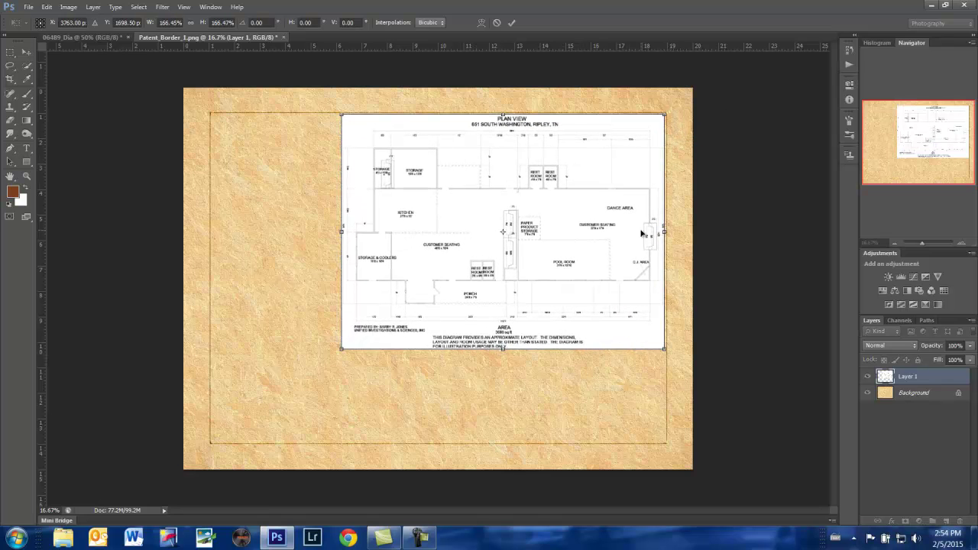
pyautogui.moveTo(341, 348); pyautogui.dragTo(213, 444)
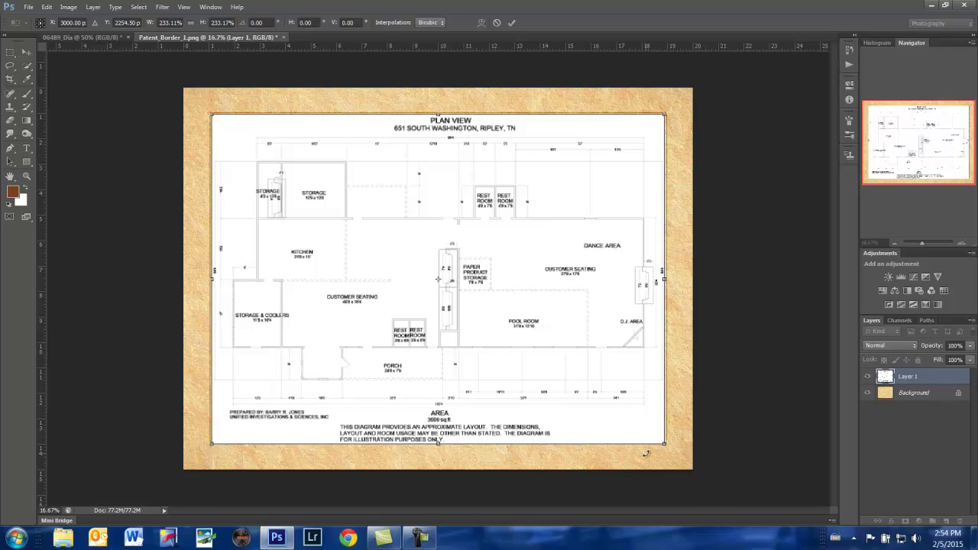
pyautogui.moveTo(665, 445); pyautogui.dragTo(665, 444)
pyautogui.moveTo(663, 113)
pyautogui.mouseDown()
pyautogui.moveTo(681, 113)
pyautogui.moveTo(667, 114)
pyautogui.mouseUp()
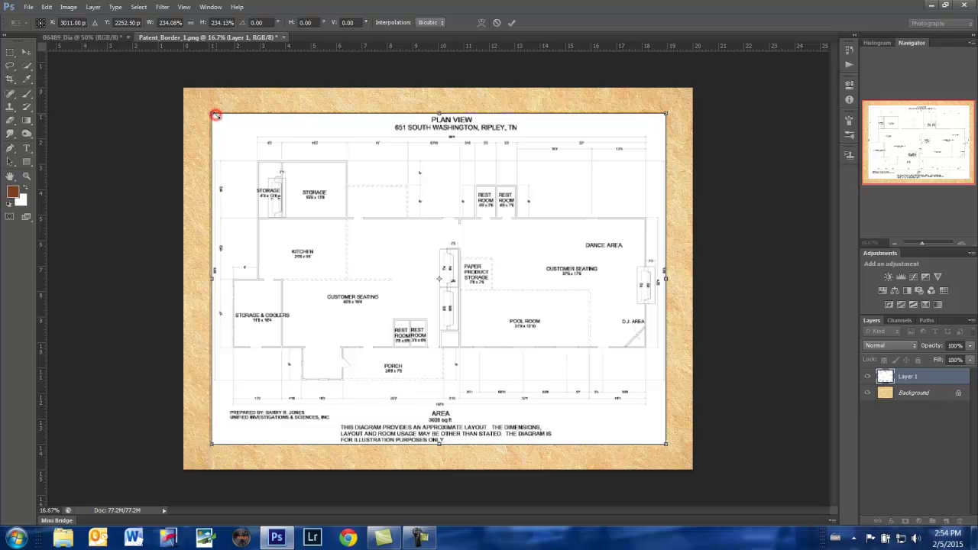
pyautogui.moveTo(216, 115); pyautogui.dragTo(210, 112)
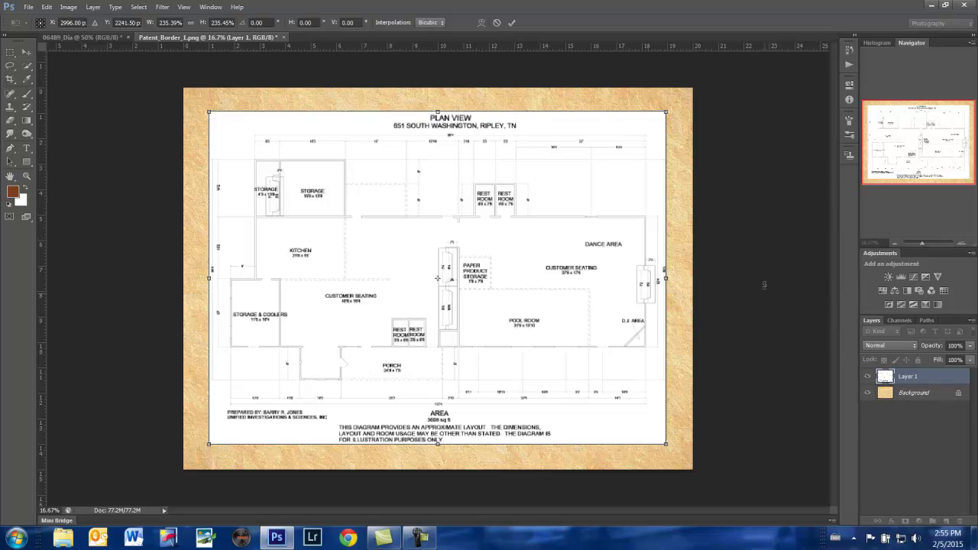
pyautogui.click(513, 23)
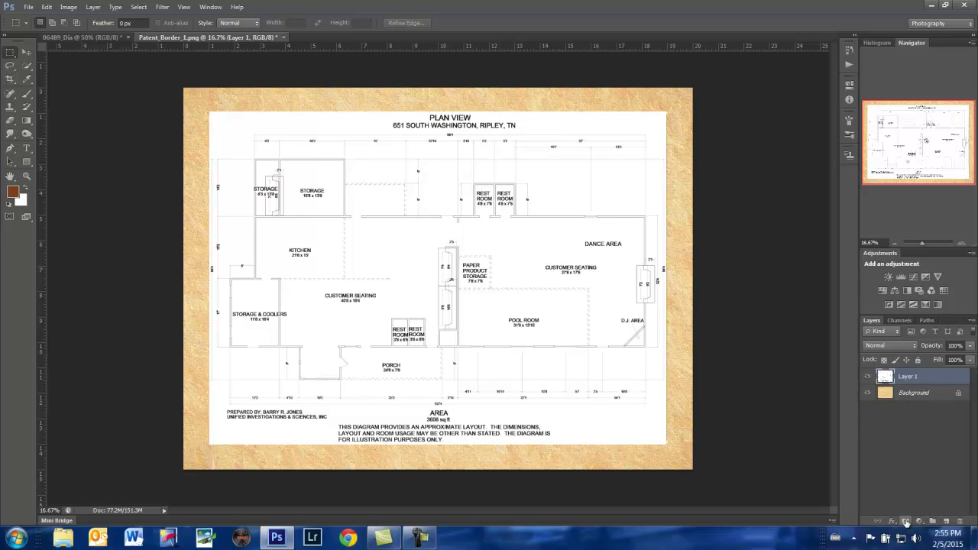
# Step: Add a mask to Layer 1 and use Apply Image on it with Merged layer, RGB channel, Invert and Multiply at 100% opacity
pyautogui.click(907, 523)
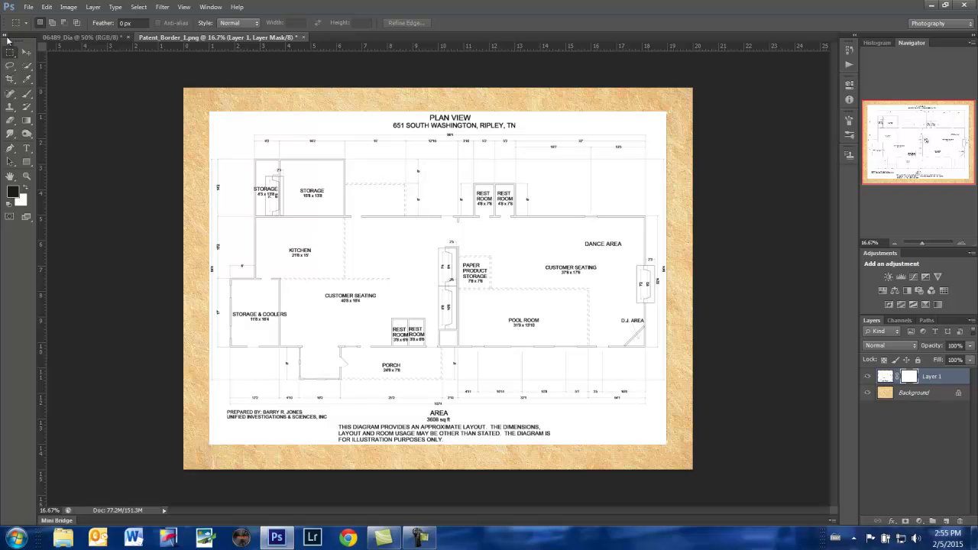
pyautogui.click(68, 9)
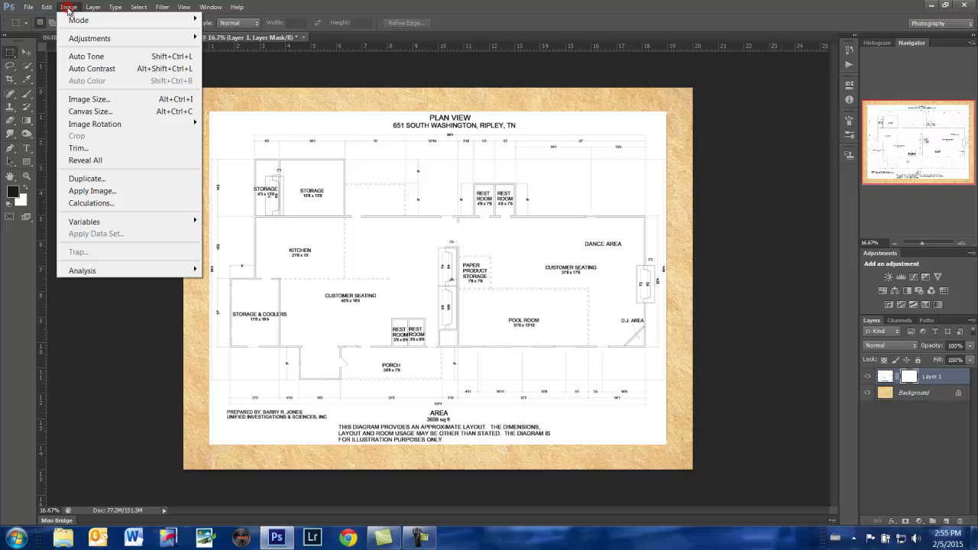
pyautogui.click(92, 191)
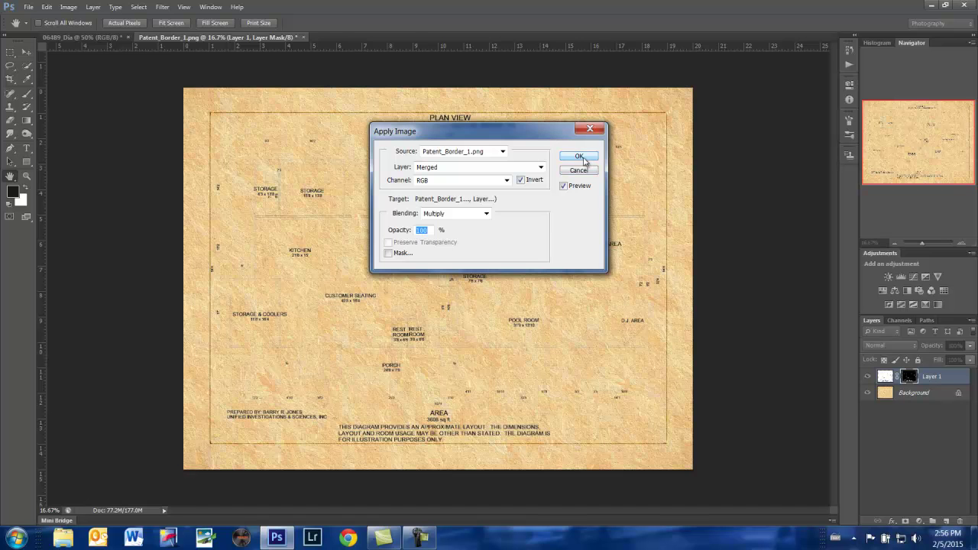
pyautogui.click(580, 156)
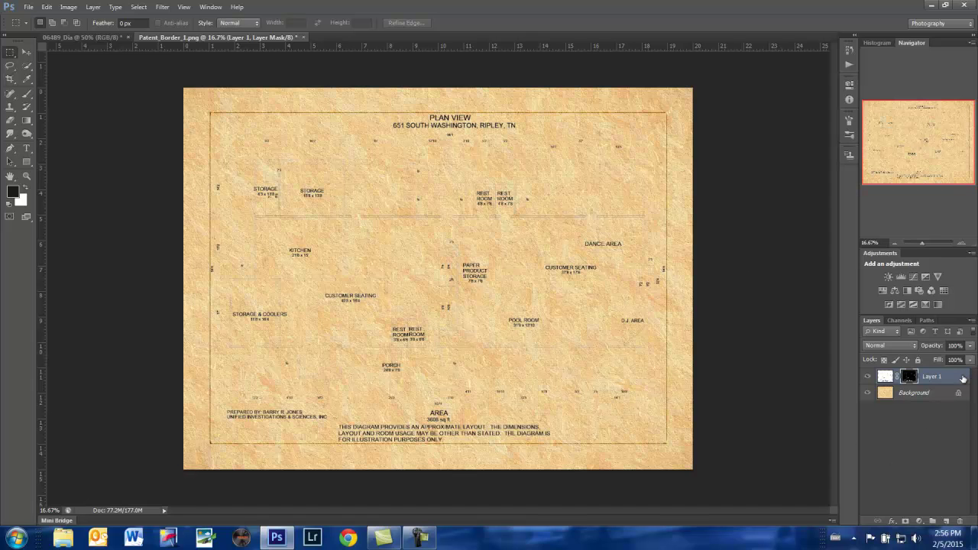
# Step: Give Layer 1 a black outside stroke of 3 px with Normal blending at 100% opacity
pyautogui.doubleClick(963, 379)
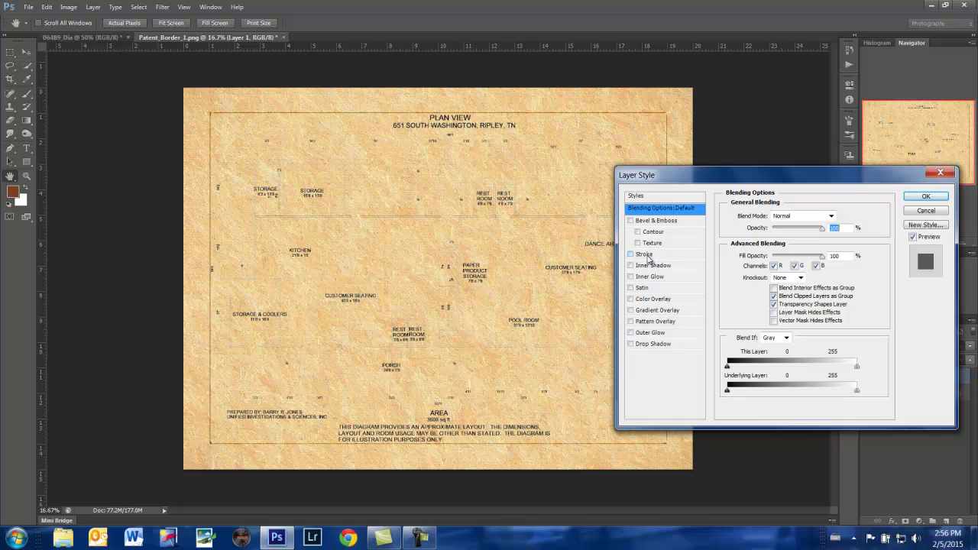
pyautogui.click(645, 254)
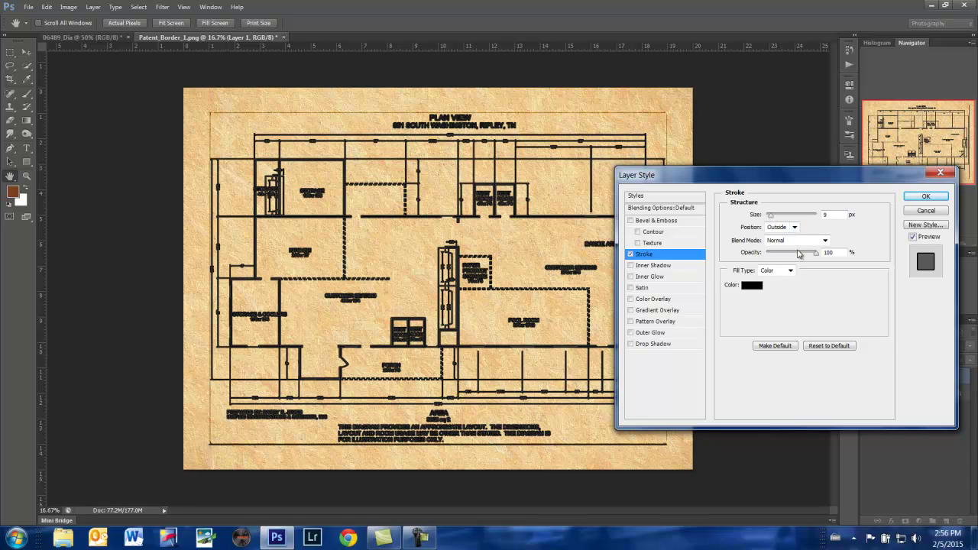
pyautogui.moveTo(769, 217); pyautogui.dragTo(770, 220)
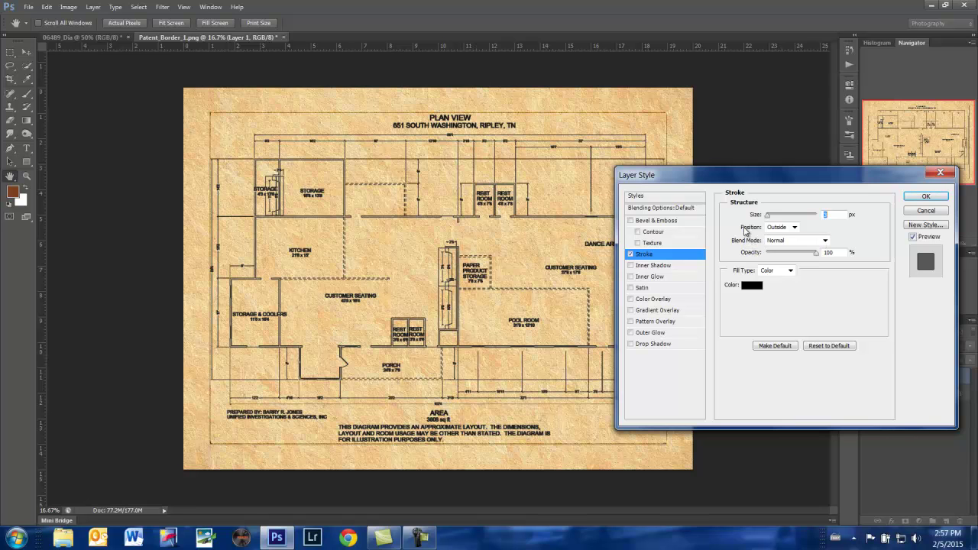
pyautogui.click(934, 200)
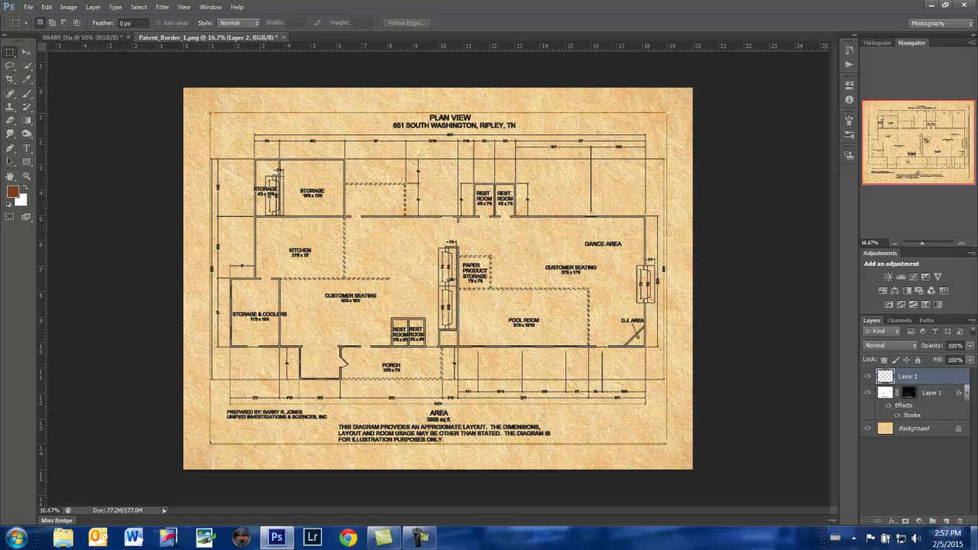
# Step: Set the foreground color to the lighter brown 975a27
pyautogui.moveTo(974, 535)
pyautogui.click(13, 192)
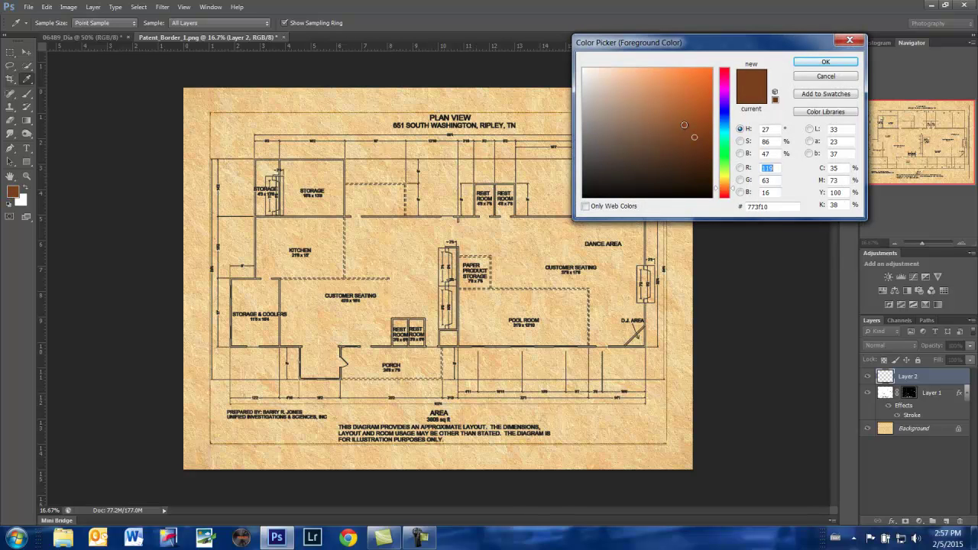
pyautogui.click(684, 125)
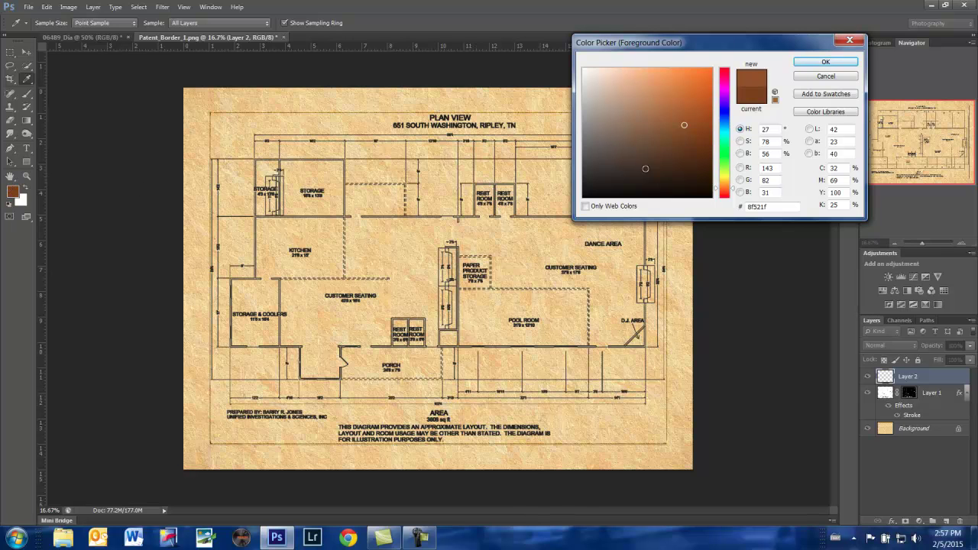
pyautogui.click(677, 121)
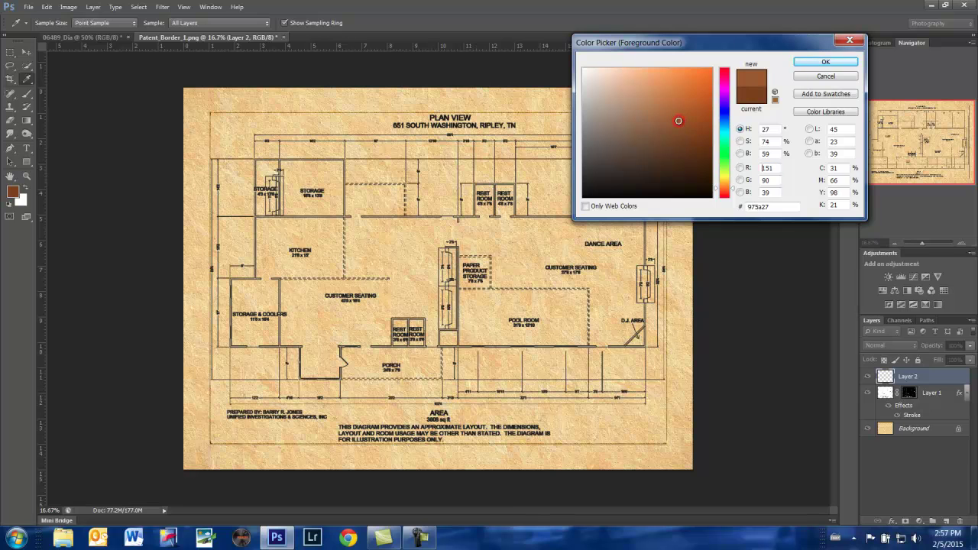
pyautogui.click(821, 64)
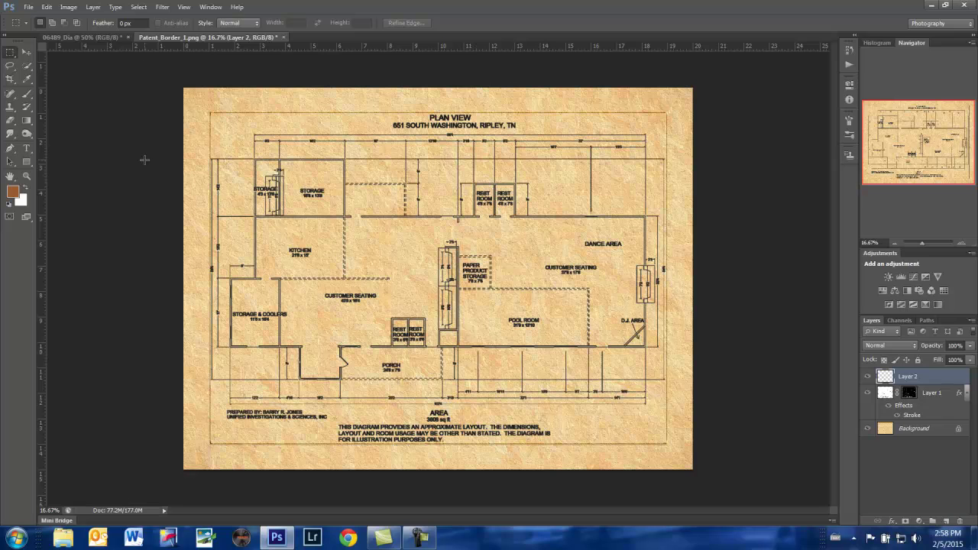
# Step: Fill Layer 2 with the foreground color in Normal mode at 100% opacity
pyautogui.press('i')
pyautogui.hotkey('shift', 'F5')
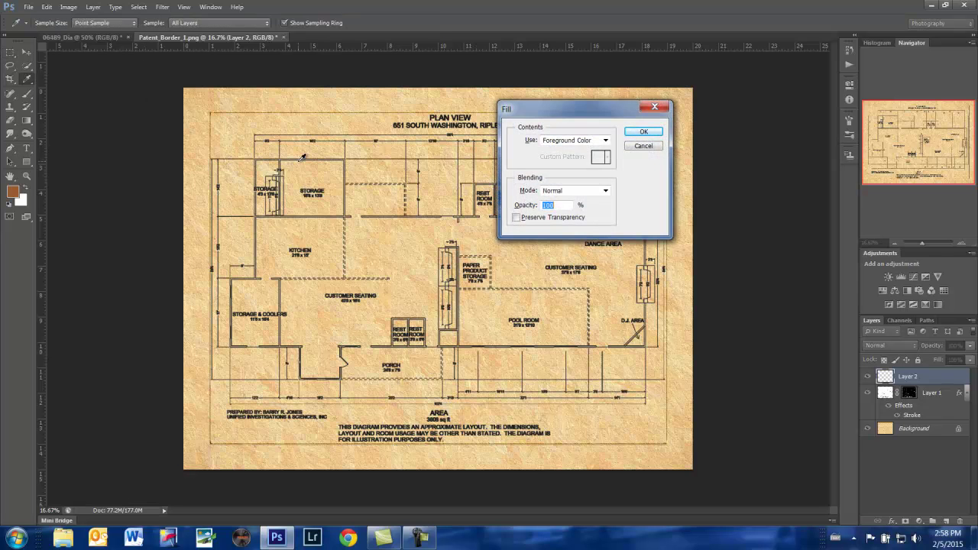
pyautogui.click(644, 133)
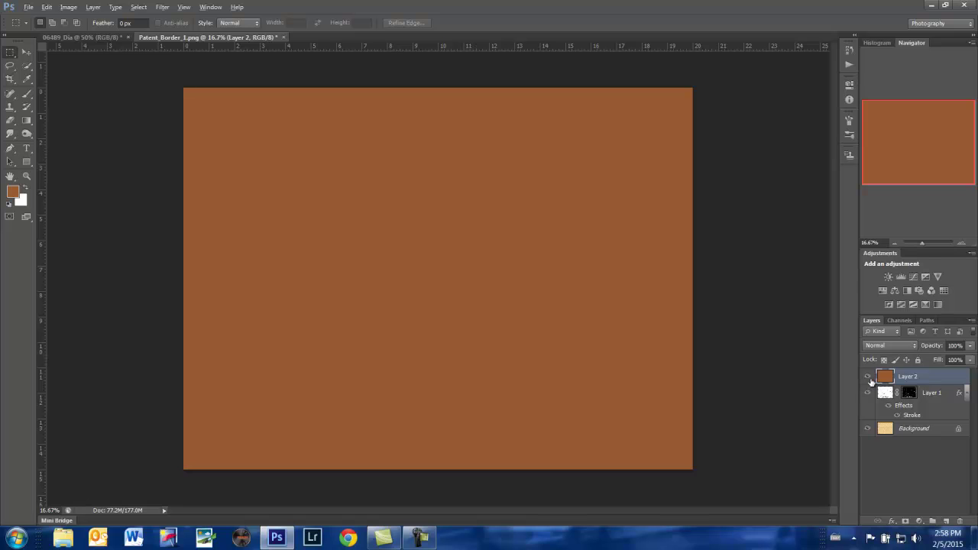
# Step: Clip the brown Layer 2 to Layer 1 and flatten the image
pyautogui.press('alt')
pyautogui.keyDown('alt'); pyautogui.click(885, 383); pyautogui.keyUp('alt')
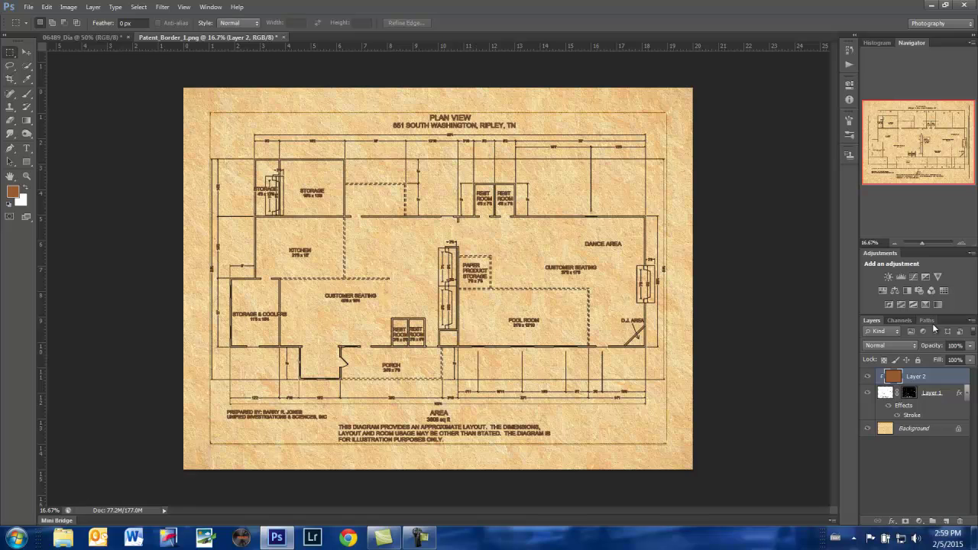
pyautogui.click(93, 8)
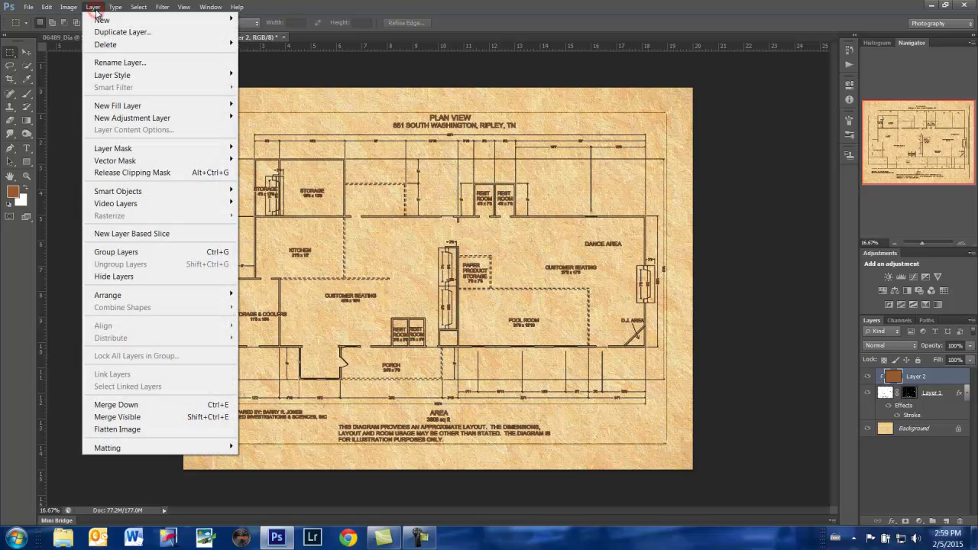
pyautogui.click(133, 429)
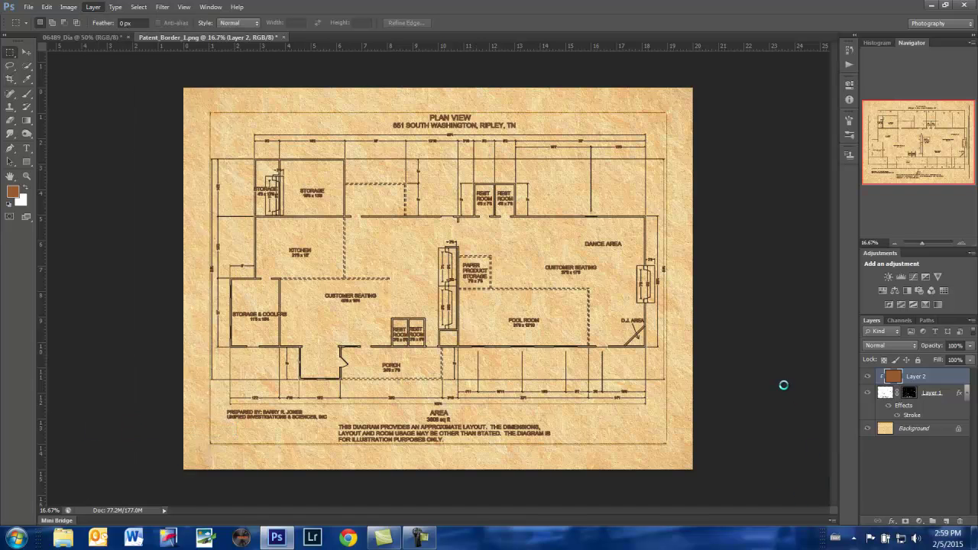